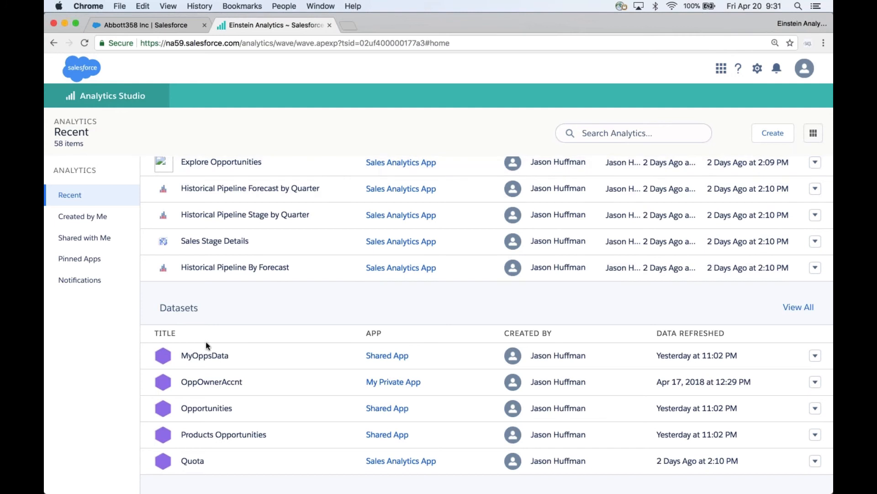
Step: Explore the MyOppsData dataset, charting the sum of Amount grouped by AccountId.Industry on the vertical axis
click(213, 365)
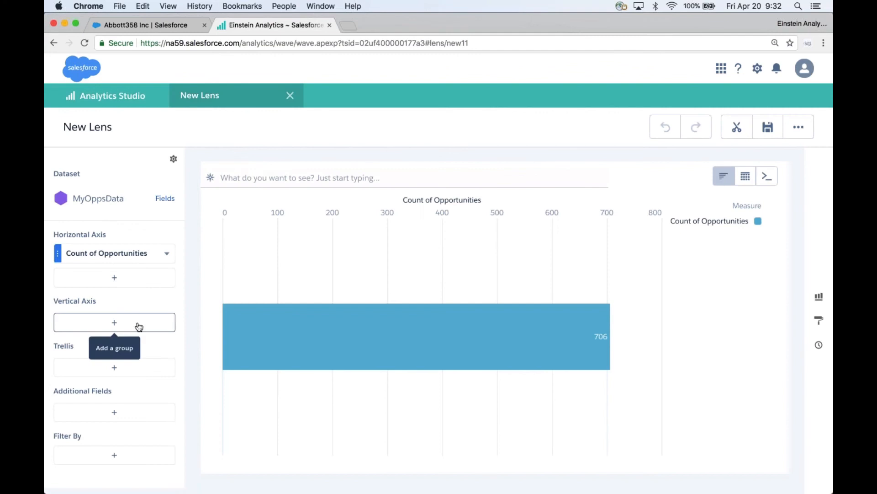
click(143, 252)
click(192, 275)
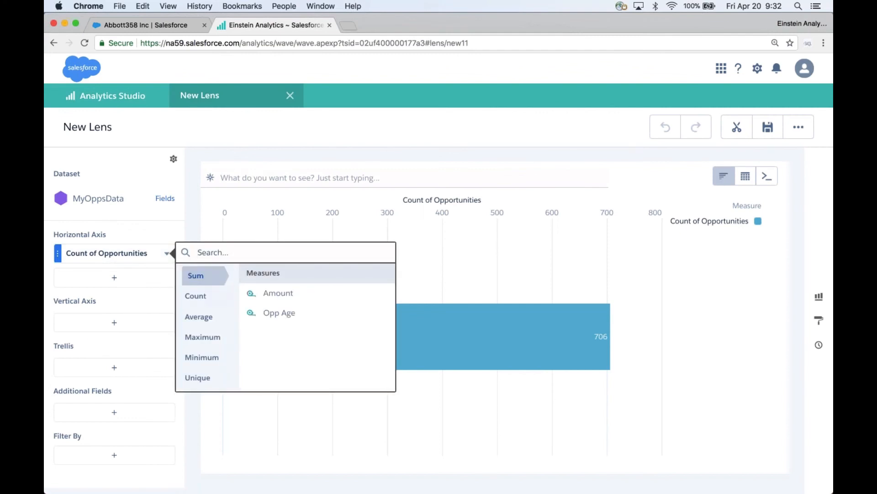
click(265, 293)
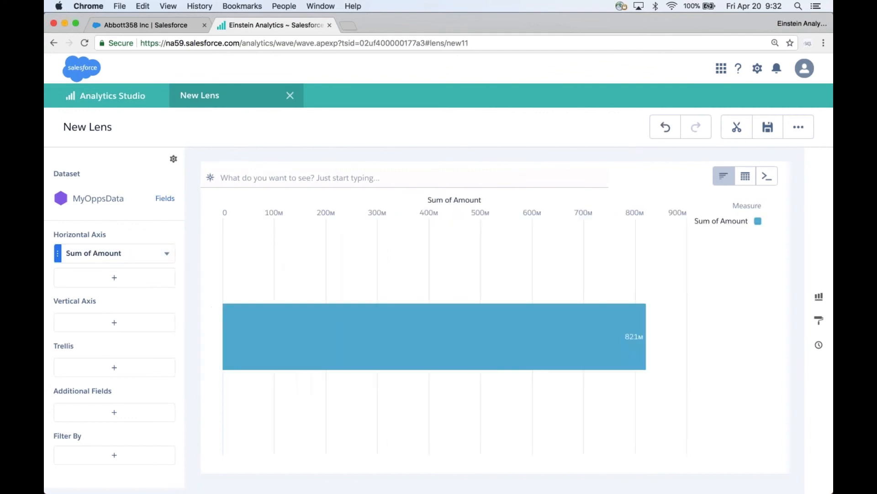
click(133, 323)
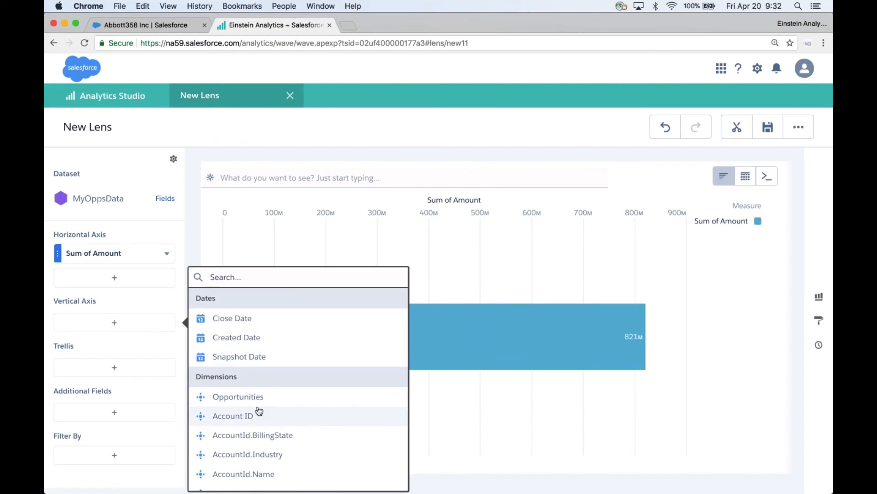
click(277, 455)
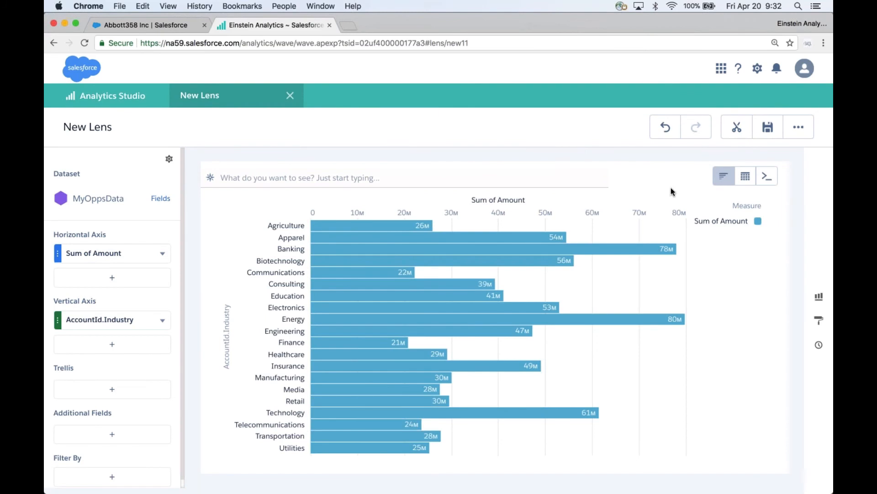
Step: Copy the AccountId.Industry field name from the lens query onto its own line below the JSON block in Atom's embed file
click(772, 178)
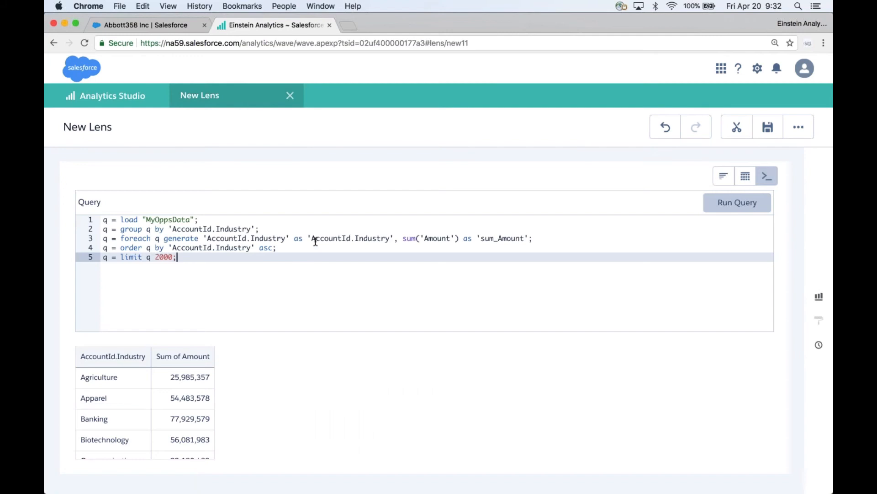
drag(312, 238, 391, 238)
key(super+c)
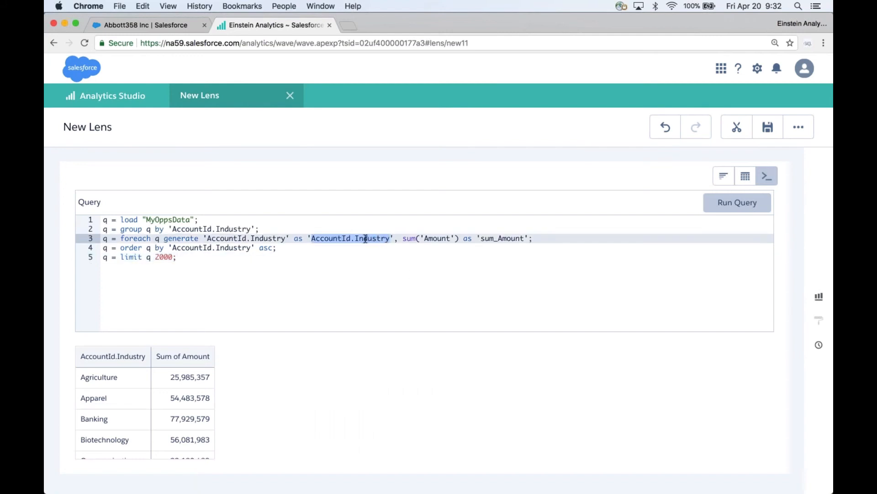
key(super+Tab)
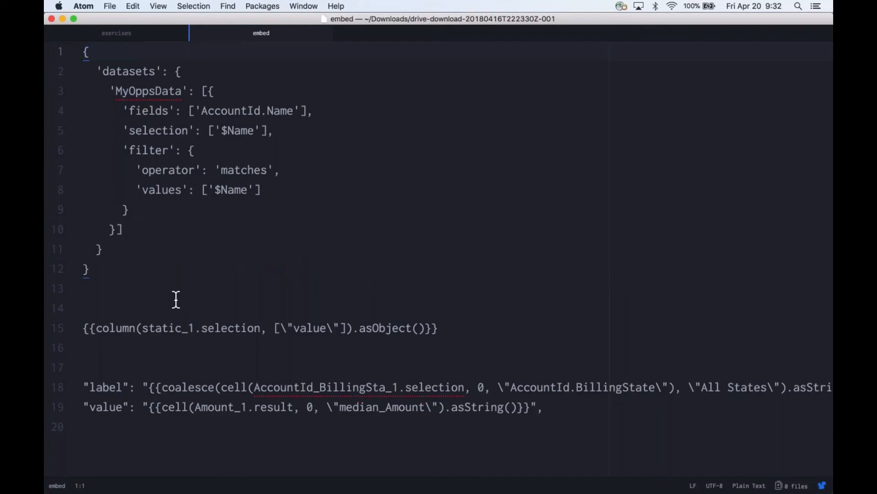
click(143, 291)
key(Return)
key(Return)
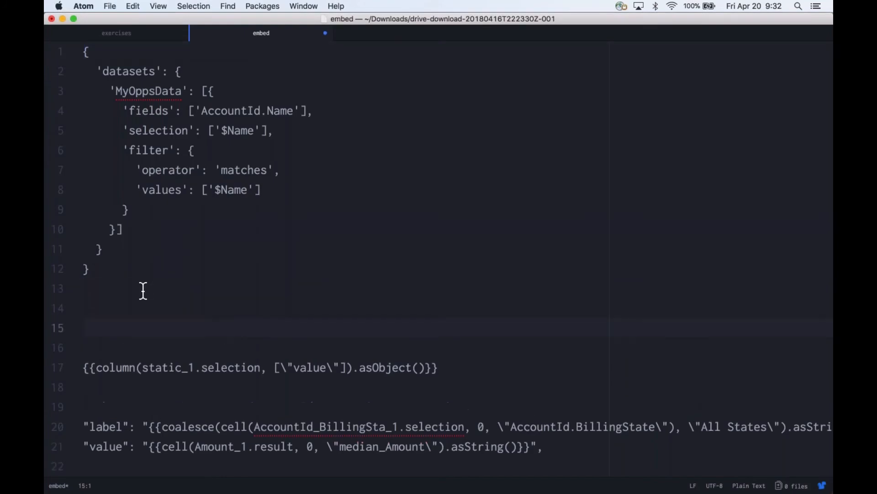
key(super+v)
key(Return)
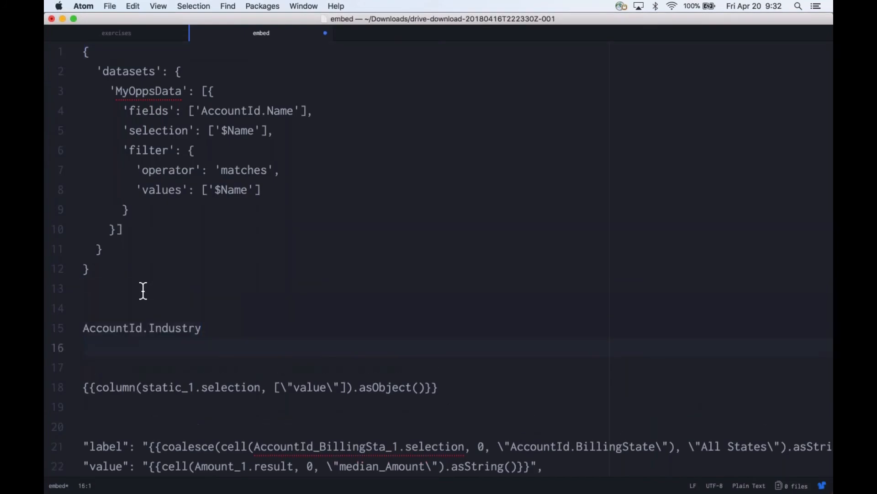
Step: Switch back to Chrome, return the lens to its chart view and change the vertical axis grouping to AccountId.Type
key(super+Tab)
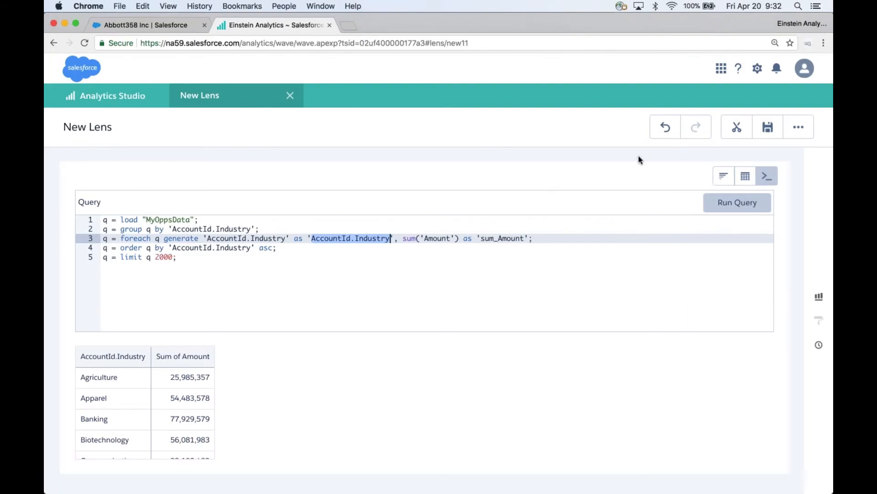
click(669, 130)
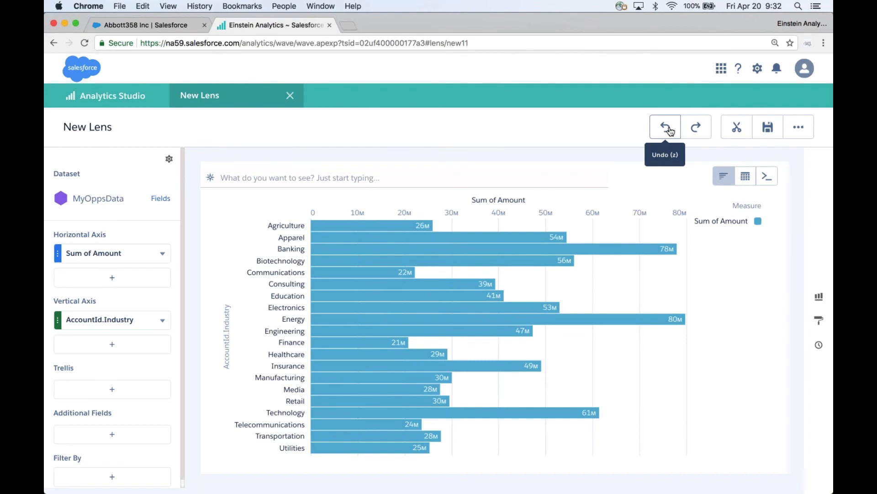
click(126, 320)
text(type)
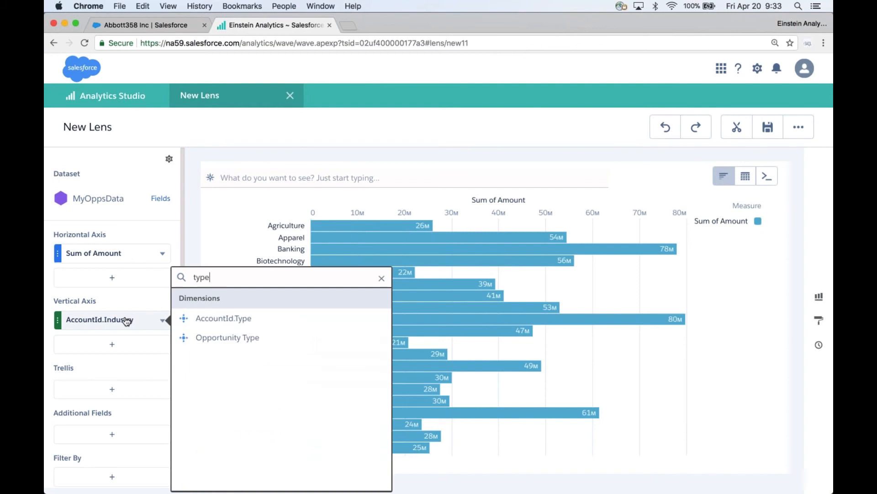
click(221, 316)
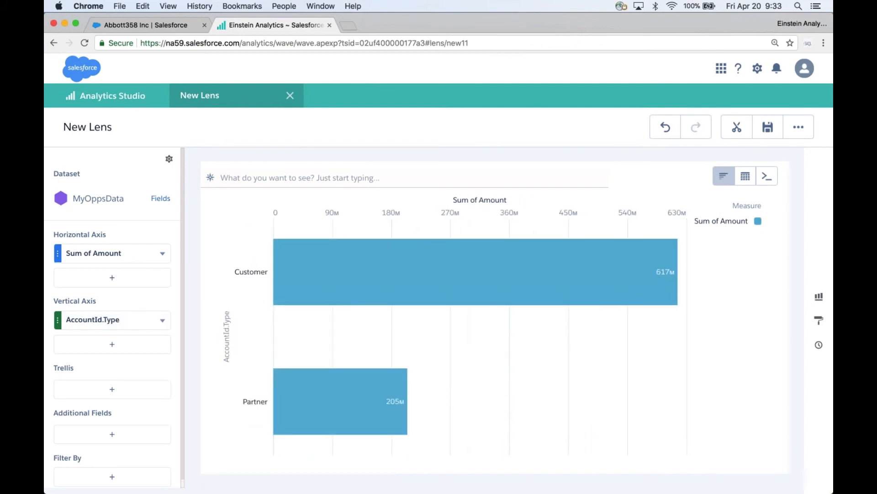
Step: Copy the AccountId.Type field name from the lens query to the line under AccountId.Industry in Atom's embed file
click(767, 178)
click(354, 238)
drag(354, 238, 294, 237)
key(super+c)
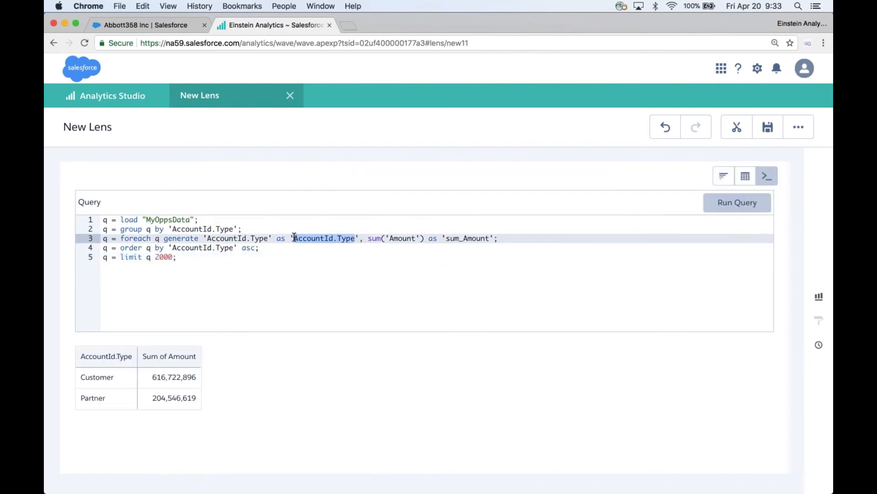
key(super+Tab)
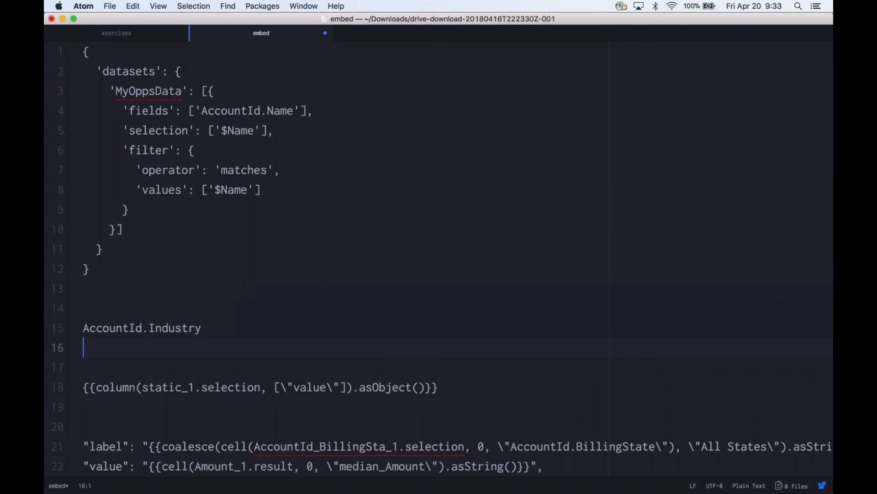
key(super+v)
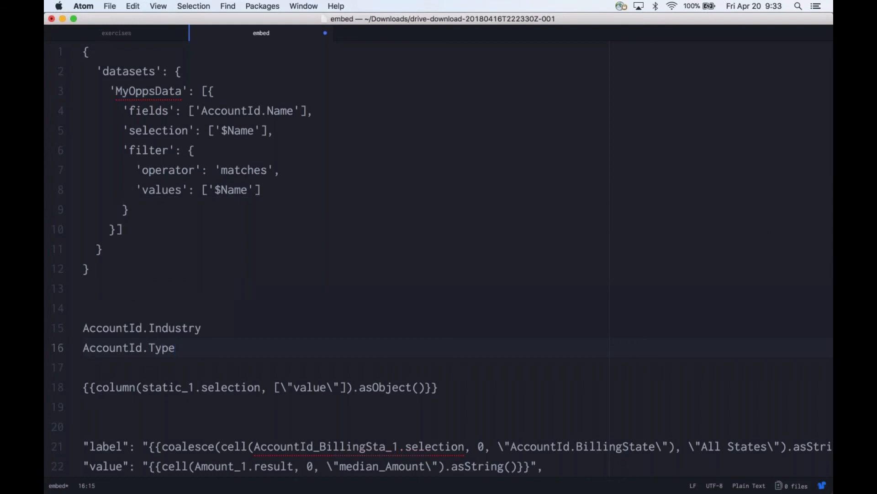
Step: Switch back to Chrome, return the lens to its chart view and clip it to the dashboard designer without a custom label
key(super+Tab)
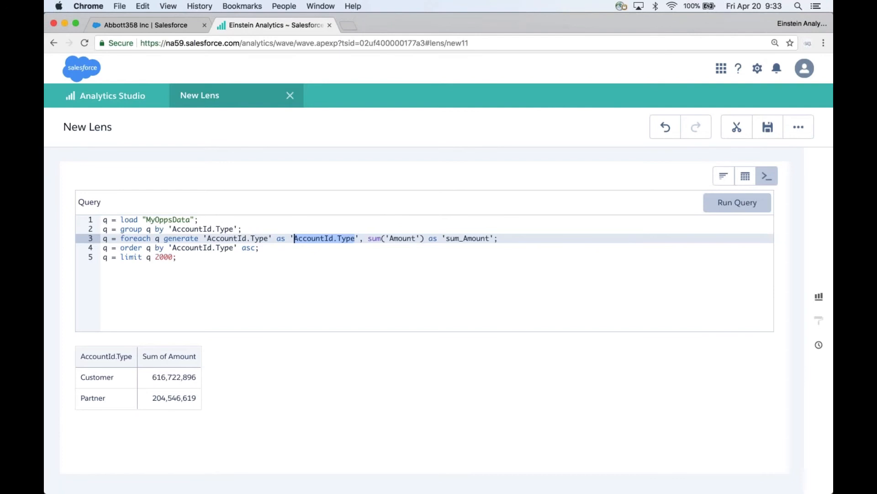
click(665, 127)
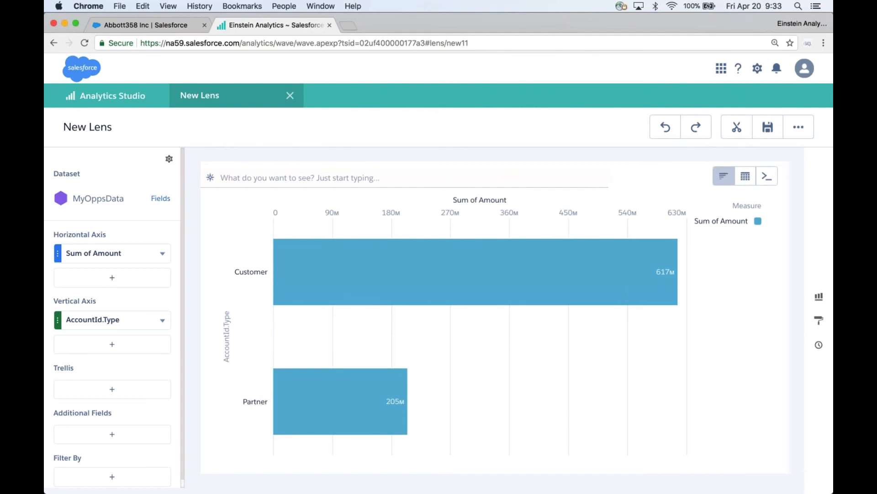
click(736, 127)
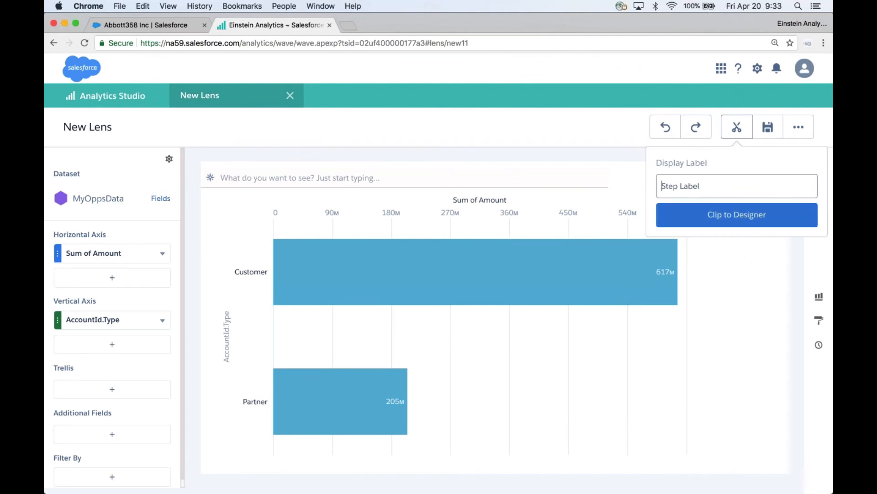
click(767, 218)
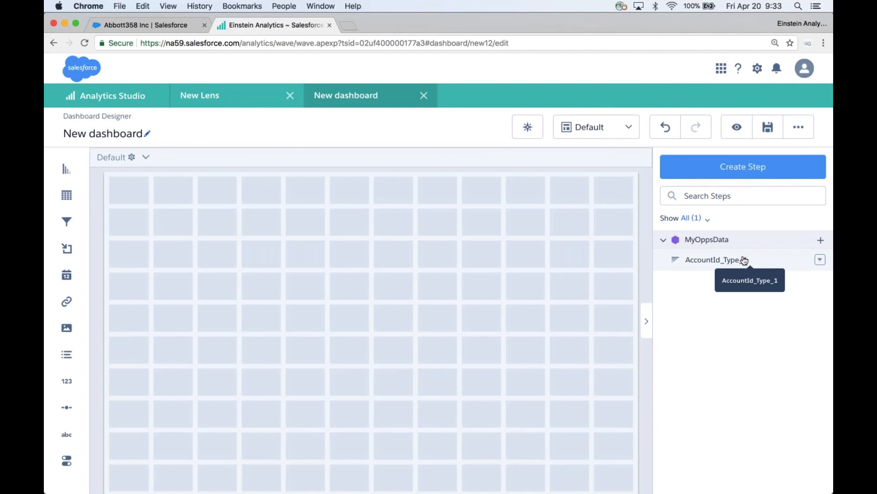
Step: Place the AccountId_Type_1 step as a chart in the middle of the new dashboard's canvas
drag(742, 259, 537, 433)
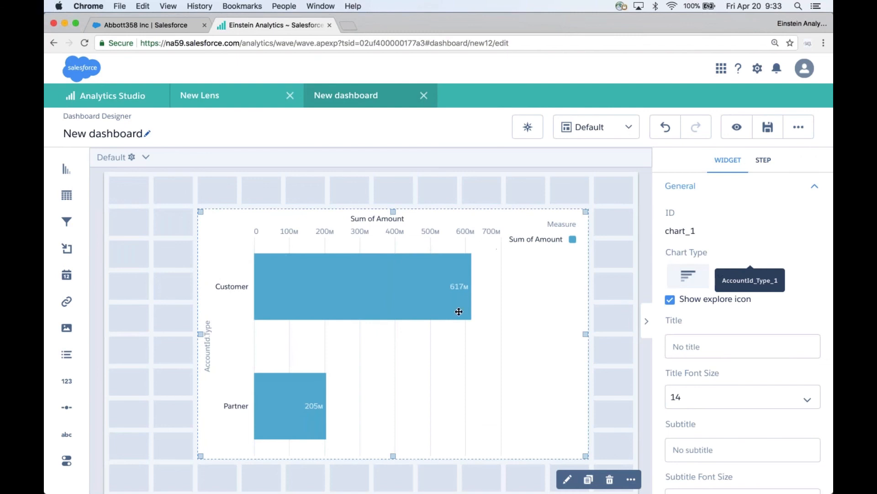
click(643, 273)
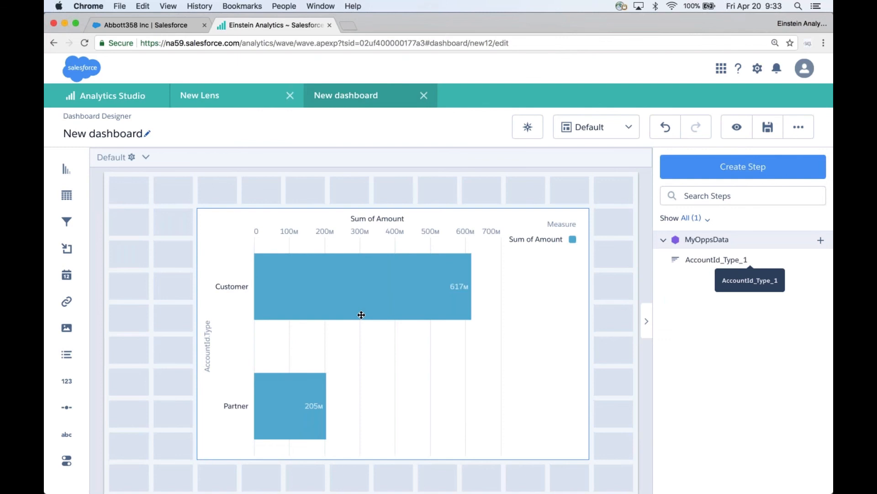
key(super+Tab)
key(super+Tab)
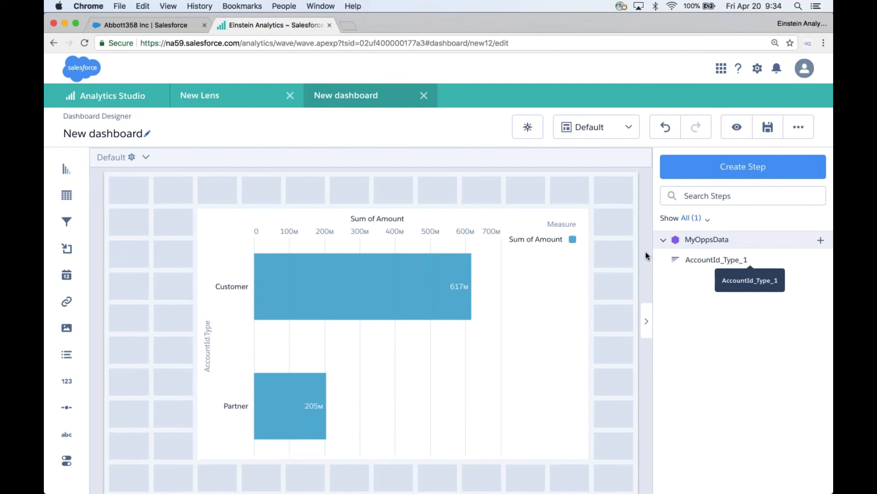
Step: Start a static step with custom values and set its display label to Select Type
click(746, 169)
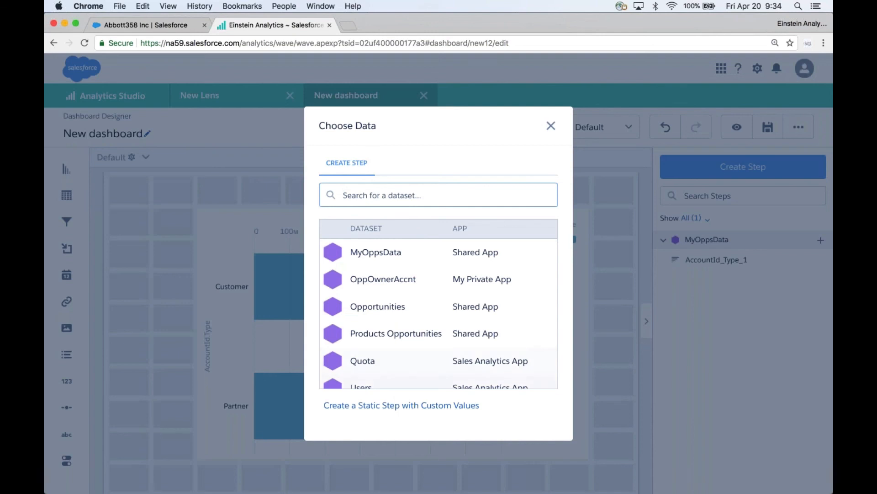
click(440, 407)
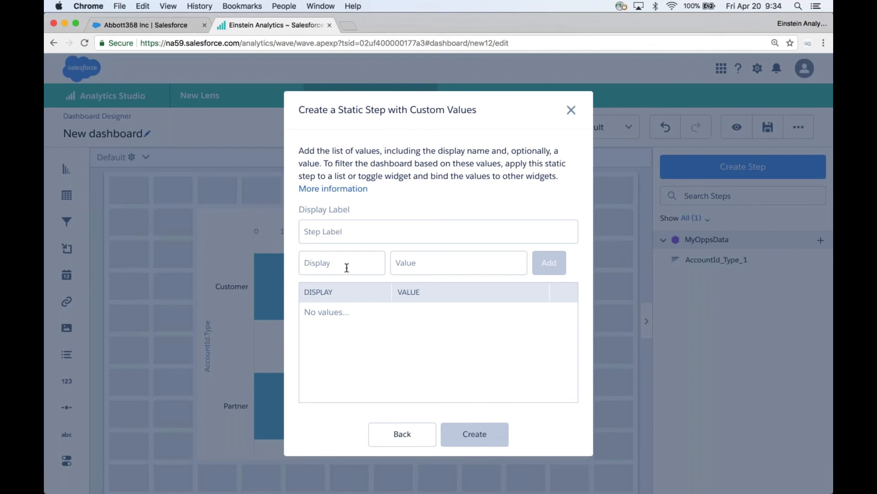
click(434, 229)
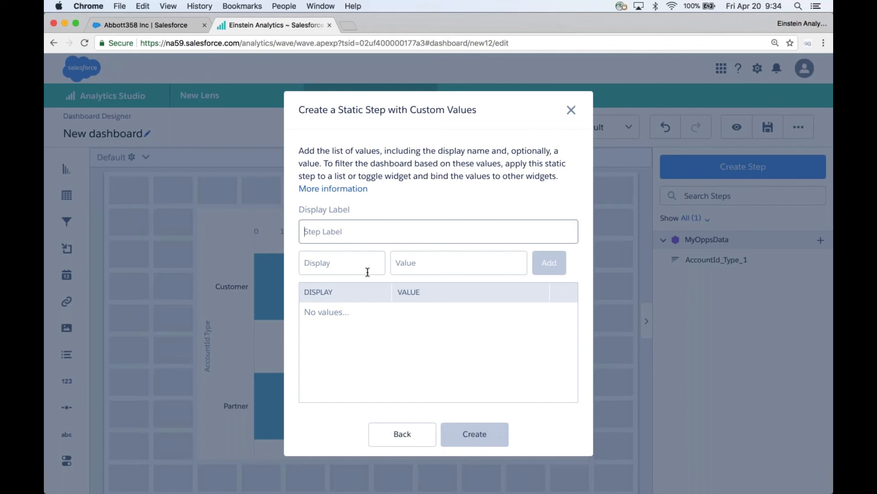
text(Select Type)
Step: Add a static value displayed as Industry, with the value AccountId.Industry copied from Atom's embed file
click(350, 264)
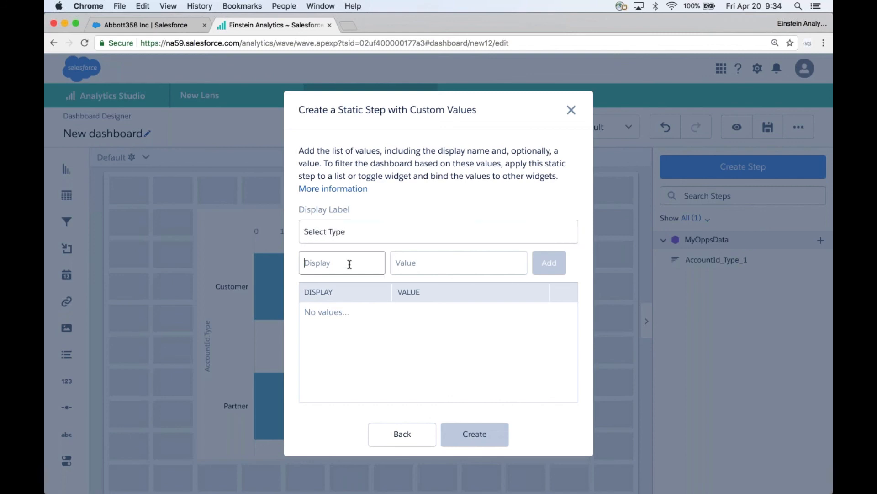
key(super+Tab)
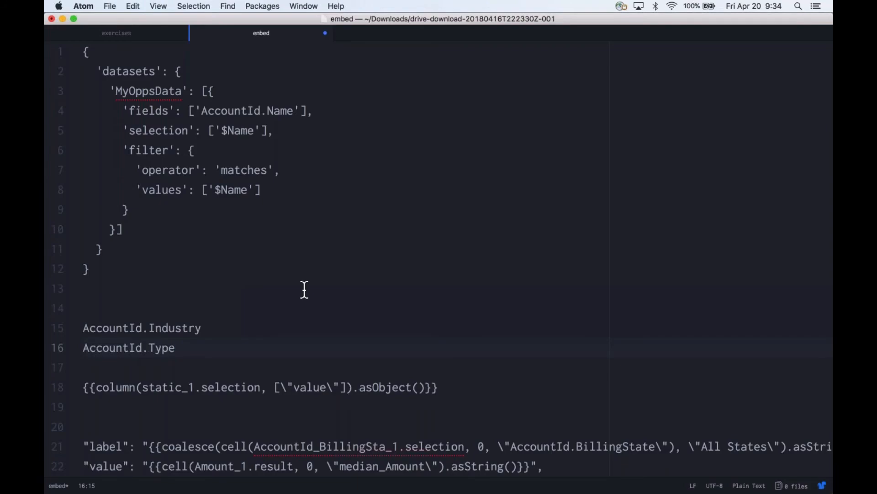
key(super+shift+Right)
key(super+c)
key(super+Tab)
text(Industry)
key(Tab)
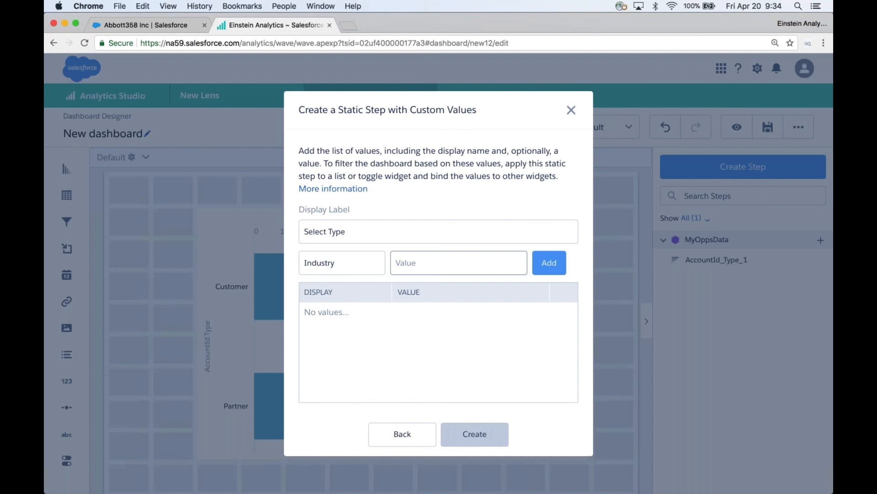
key(super+v)
click(544, 262)
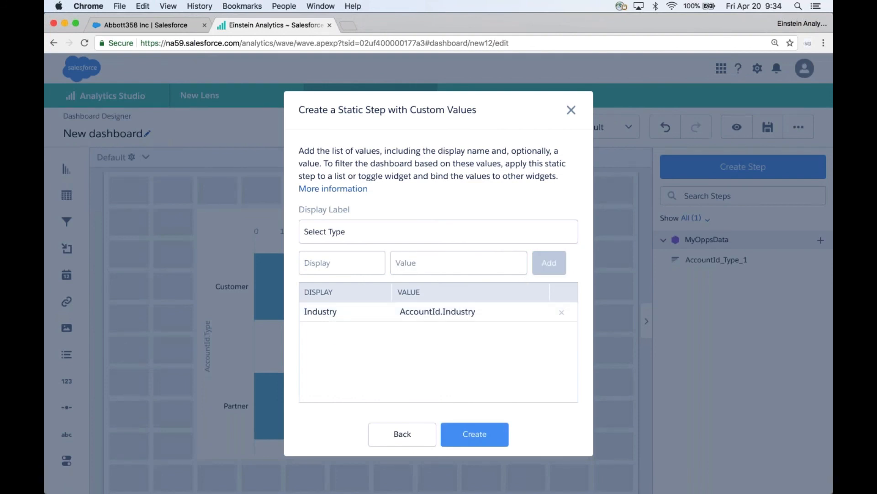
Step: Add a static value displayed as Account Type, with AccountId.Type copied from Atom's embed file, and create the static step
key(super+Tab)
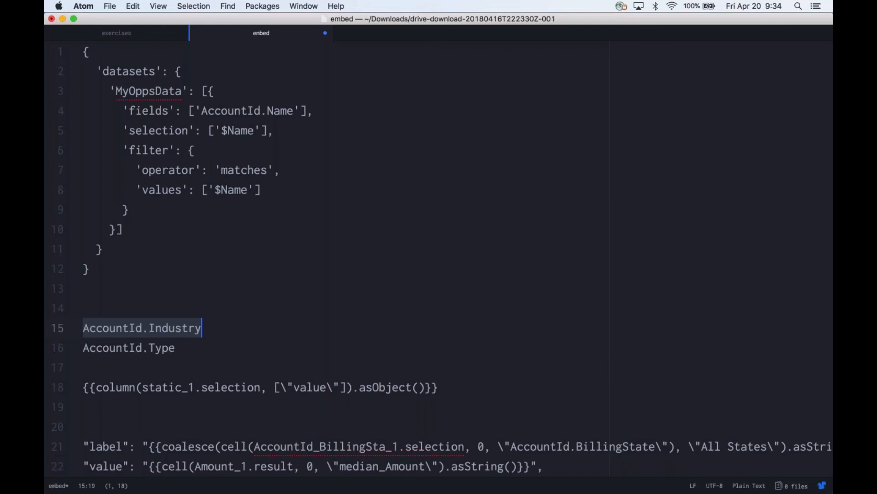
click(176, 348)
drag(175, 348, 83, 348)
key(super+Tab)
click(342, 262)
text(S)
key(BackSpace)
text(A)
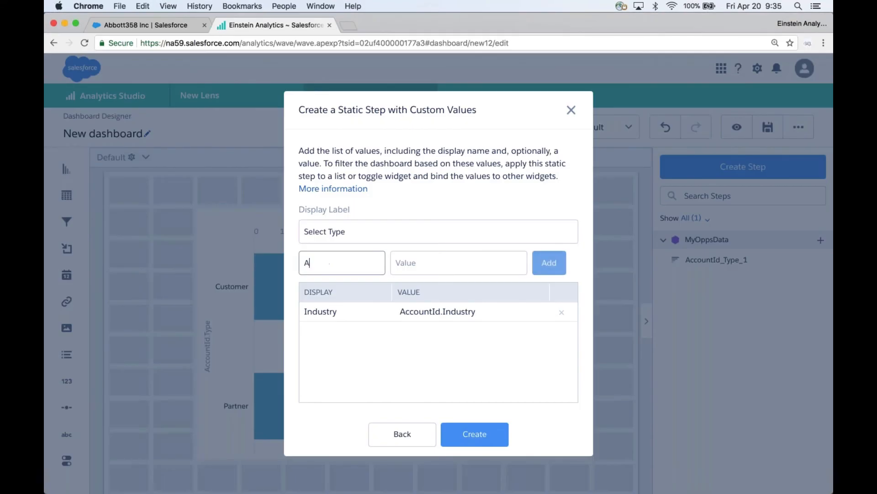
text(ccount Type)
key(Tab)
key(super+v)
click(549, 262)
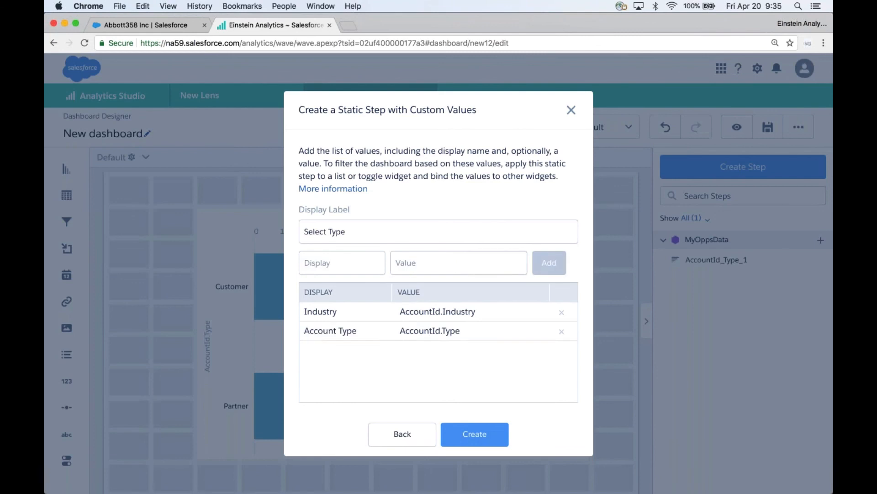
click(455, 433)
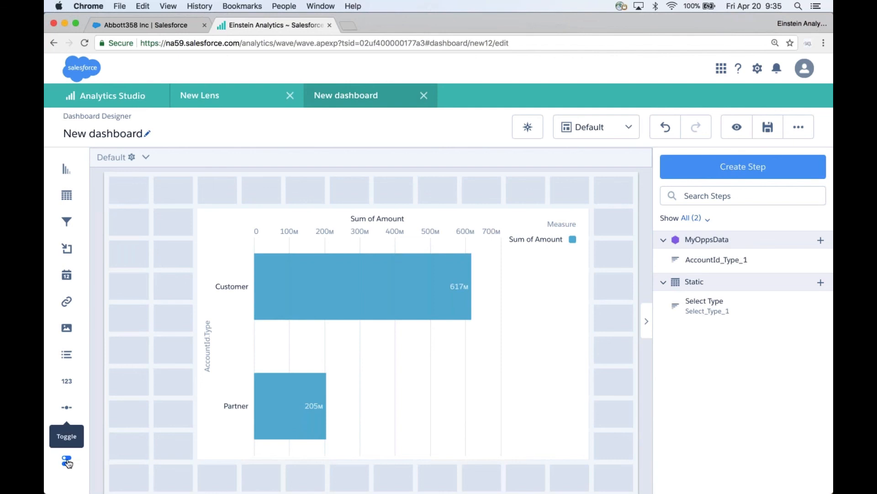
drag(750, 304, 499, 190)
key(Delete)
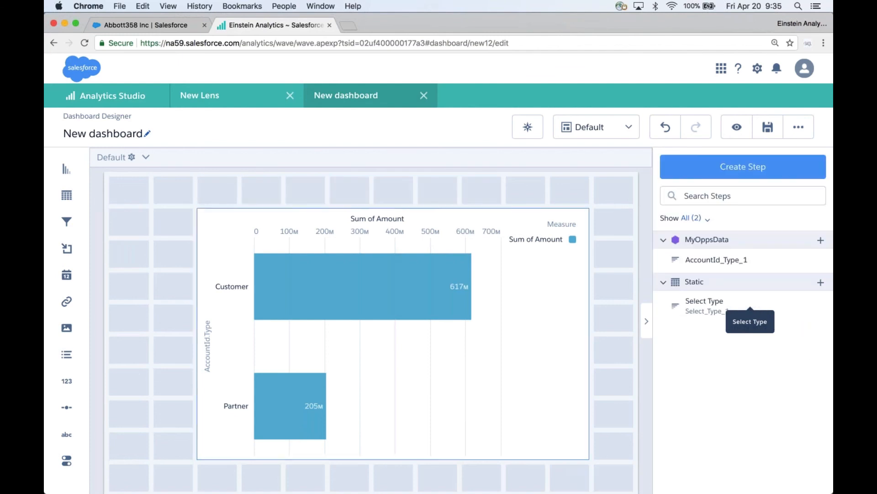
drag(68, 355, 137, 192)
drag(715, 306, 165, 192)
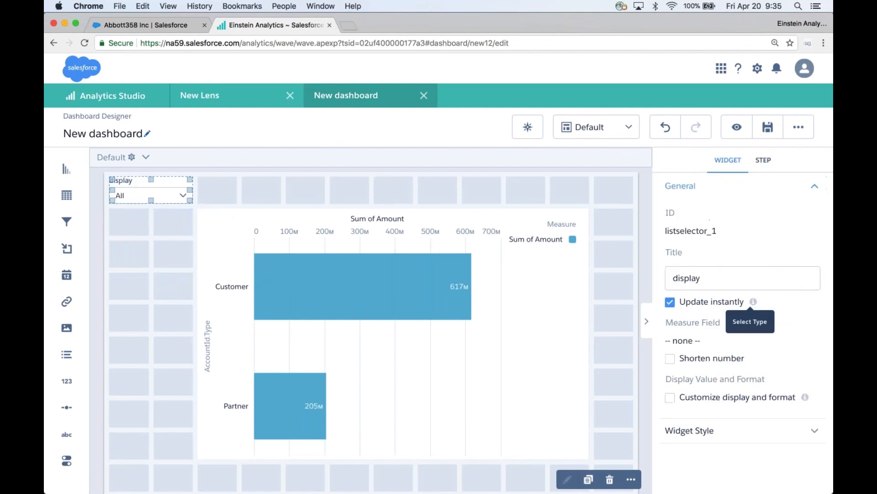
click(143, 220)
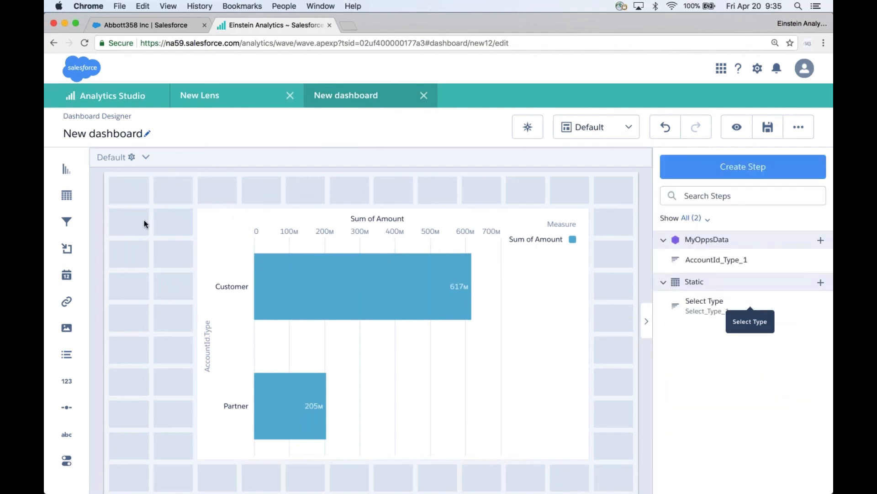
Step: Place the Select Type static step as a toggle directly above the chart and widen it to the chart's full width
drag(702, 307, 274, 197)
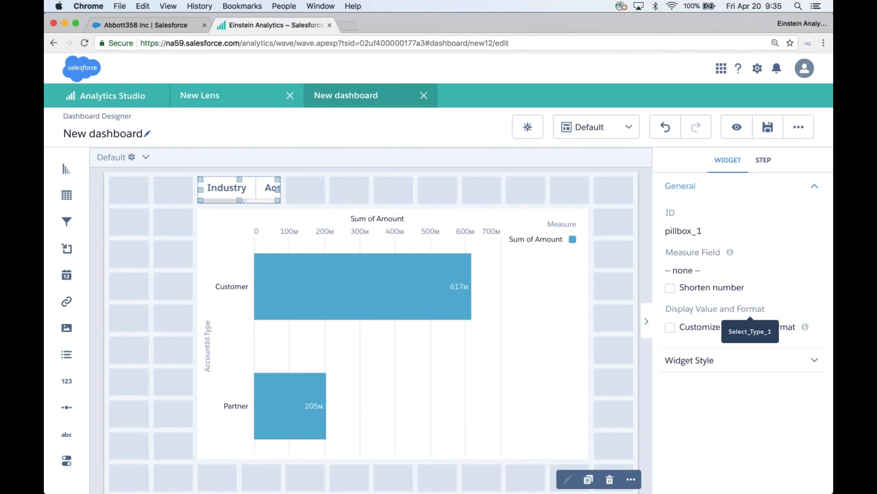
drag(457, 189, 589, 189)
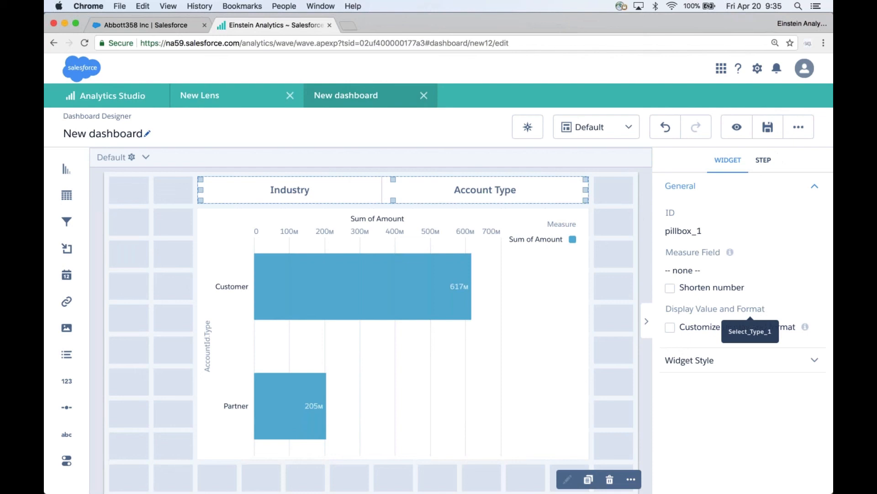
Step: Set the Select Type step's selection type to Single selection (required)
click(763, 160)
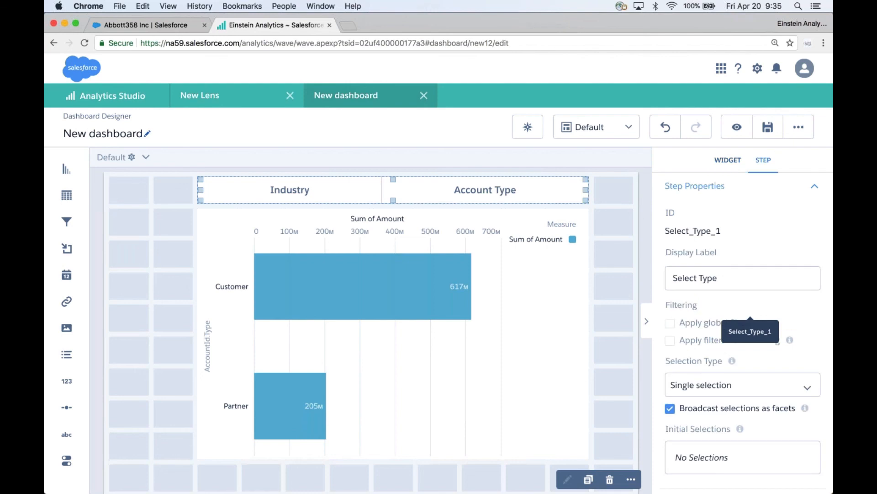
click(734, 161)
click(762, 162)
click(736, 385)
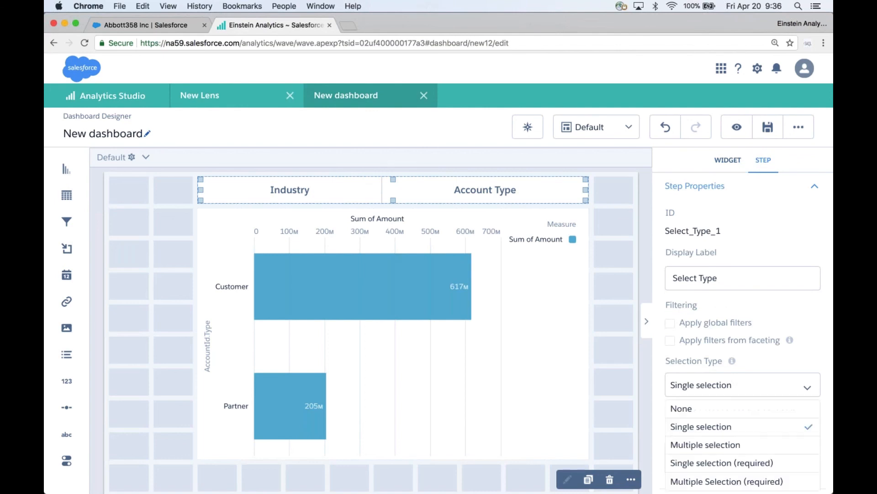
click(745, 463)
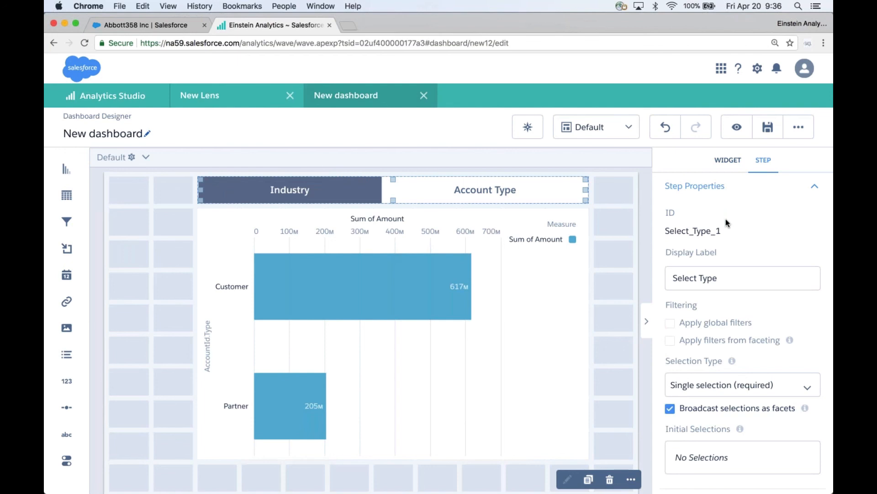
Step: Copy the step ID Select_Type_1 and replace static_1 with it in the column binding in Atom's embed file
drag(722, 231, 666, 232)
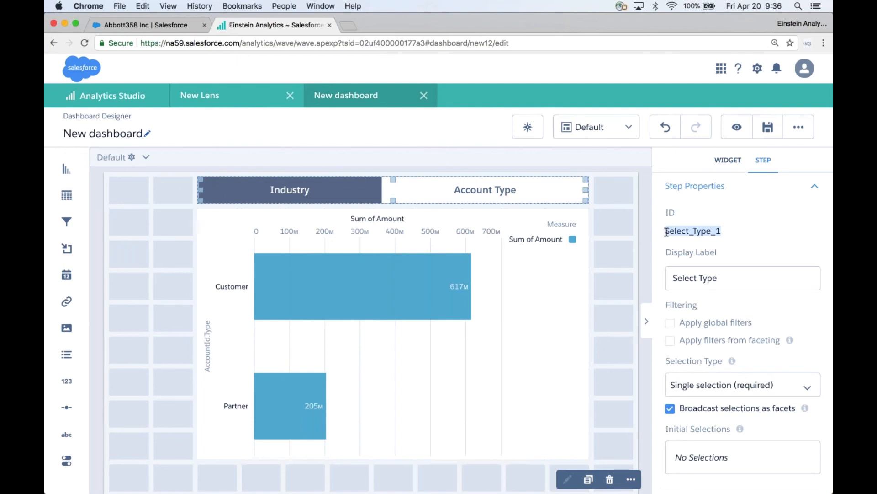
key(super+Tab)
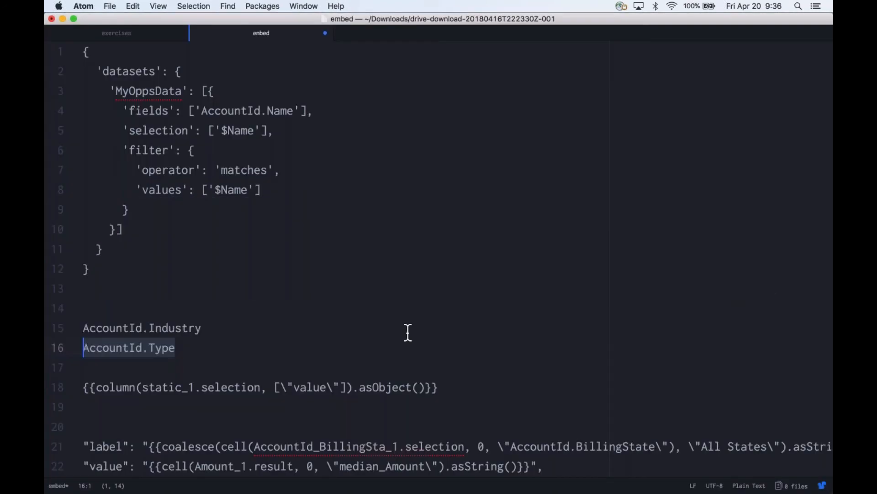
click(195, 388)
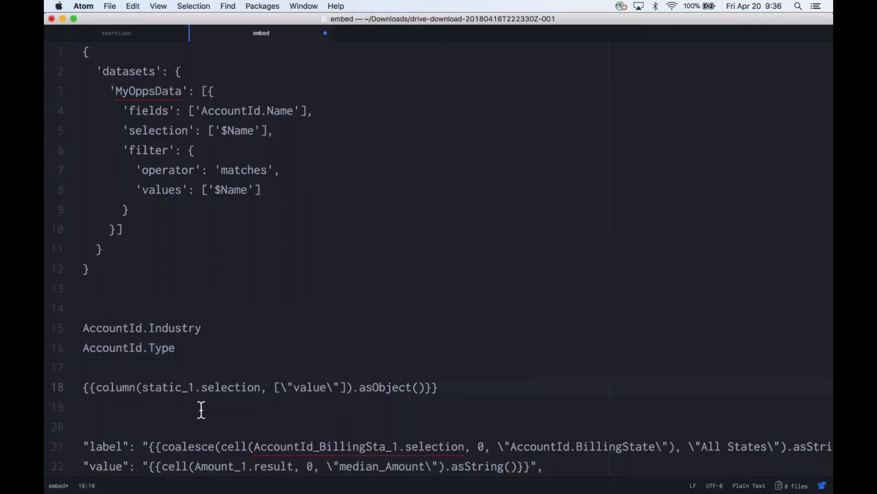
key(shift+Left)
key(shift+Left)
key(shift+Left)
key(shift+Left)
key(shift+Left)
key(shift+Left)
key(shift+Left)
key(shift+Left)
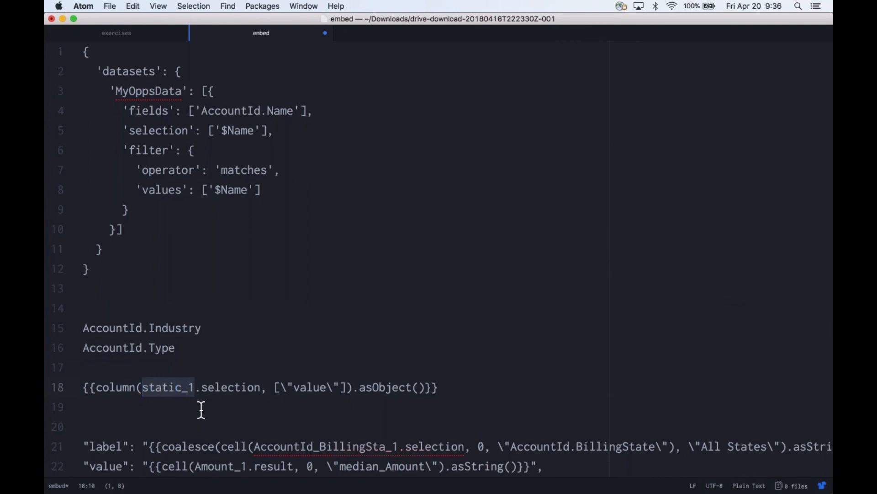
key(super+v)
Step: Examine the parts of the binding expression: the selection arguments, the column function and the asObject() conversion
key(Left)
key(Left)
key(Left)
key(Left)
key(Left)
key(Left)
key(Left)
key(Left)
key(Left)
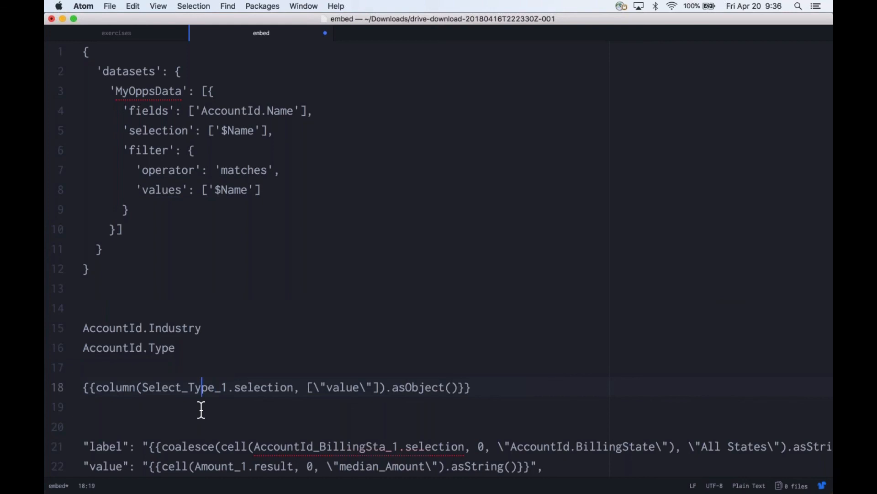
key(Left)
key(Left)
key(Left)
key(Left)
key(Left)
shift+click(384, 387)
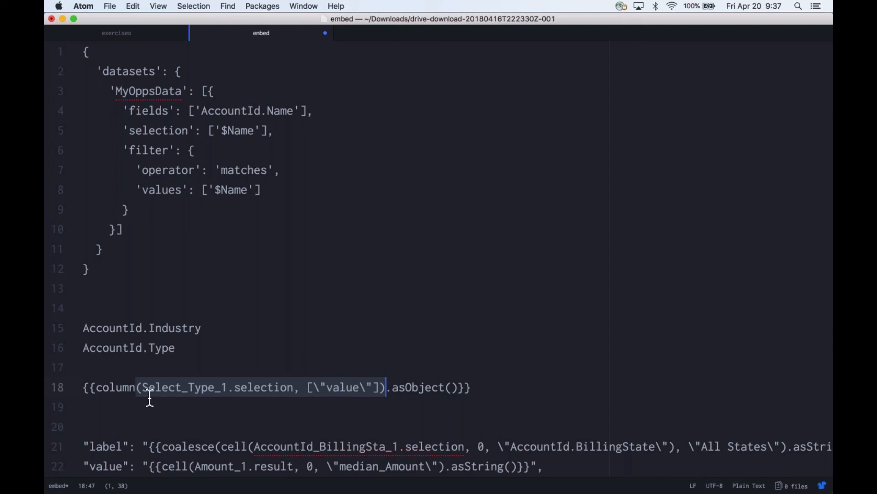
click(97, 387)
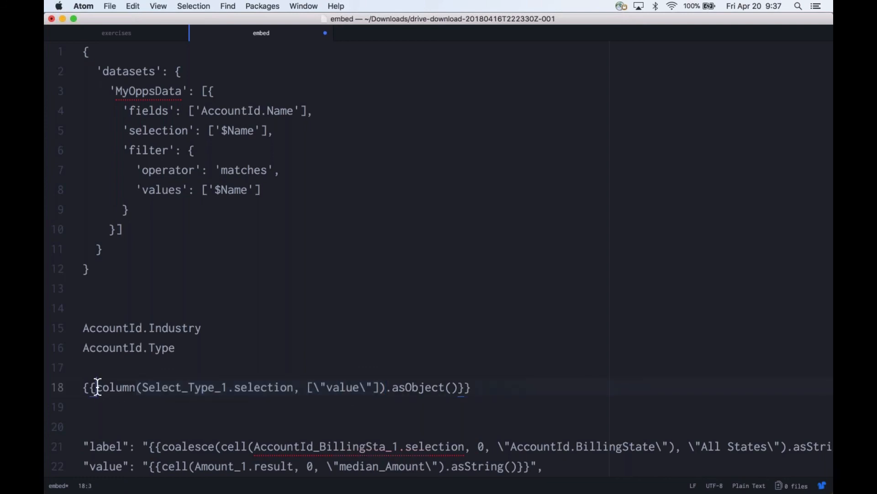
key(shift+Right)
key(shift+Right)
key(shift+Right)
key(shift+Right)
key(shift+Right)
key(shift+Right)
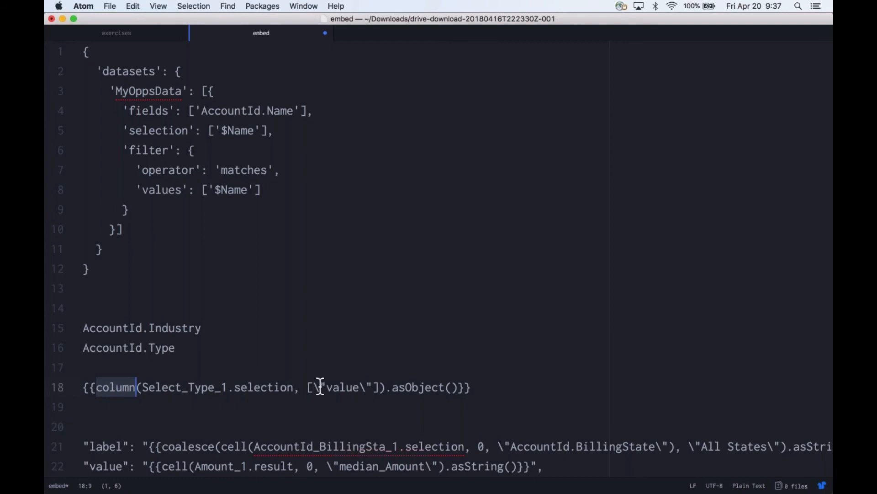
click(387, 388)
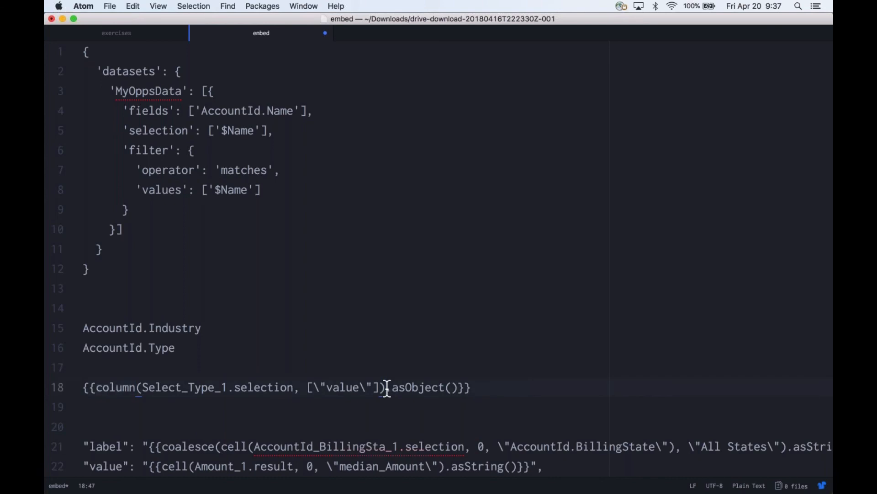
key(shift+Right)
key(shift+Right)
key(shift+Right)
key(shift+Right)
key(shift+Right)
key(shift+Right)
key(shift+Right)
key(shift+Right)
key(shift+Right)
key(shift+Right)
key(shift+Right)
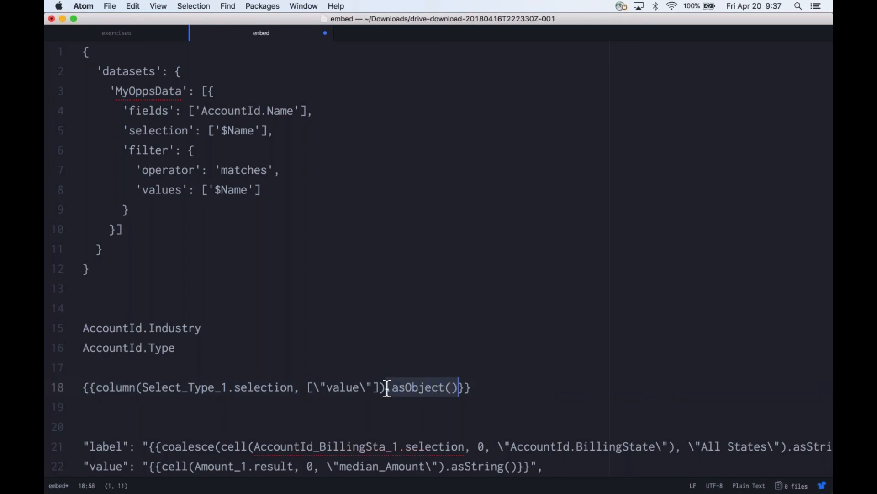
Step: Copy the whole column binding line from the embed file and switch back to the dashboard in Chrome
key(super+Left)
key(super+shift+Right)
key(super+c)
key(super+Tab)
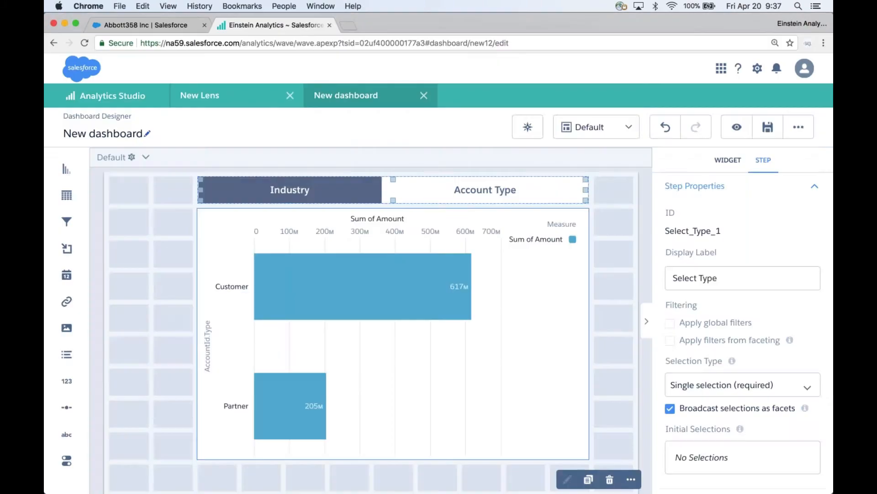
Step: In the dashboard JSON, replace AccountId_Type_1's groups array with "{{ column(Select_Type_1.selection, [\"value\"]).asObject() }}" and apply the edit
key(super+e)
scroll(439, 320, down, 5)
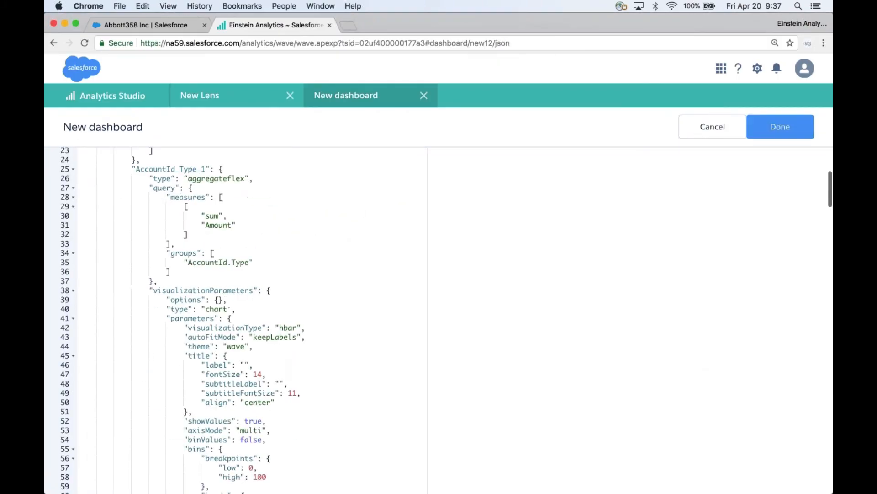
click(206, 252)
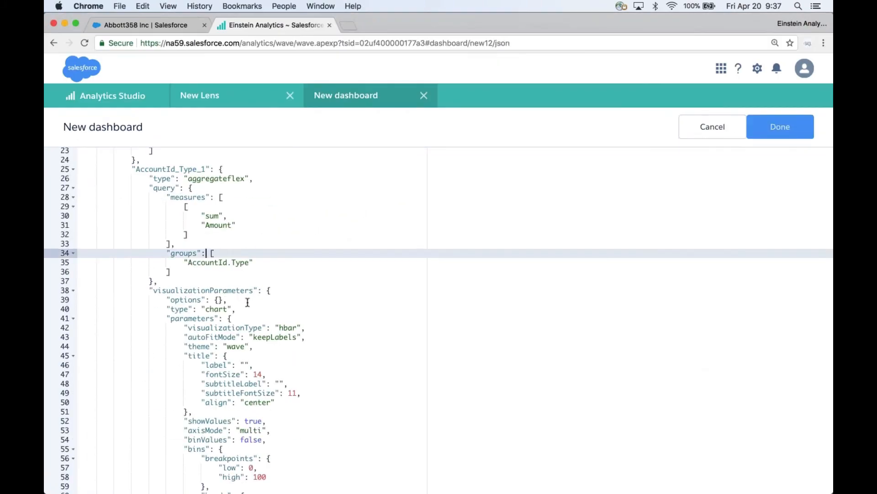
key(shift+Down)
key(shift+Down)
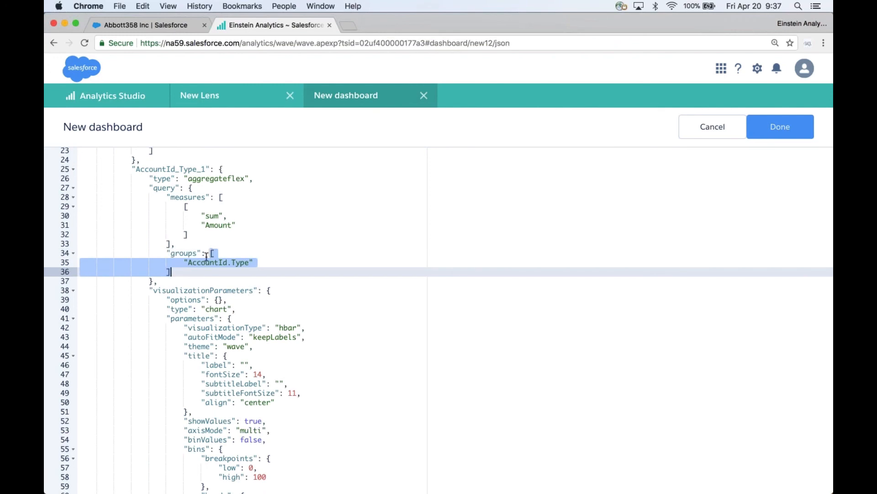
text(")
key(super+v)
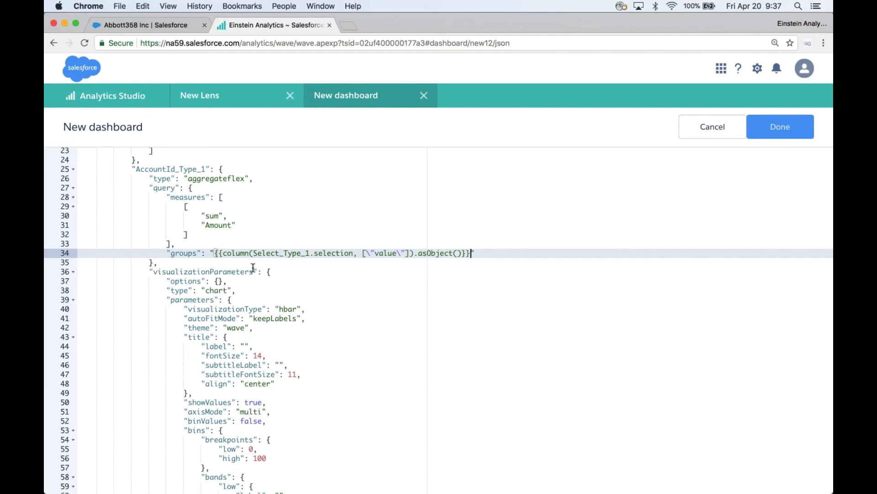
key(Left)
key(Left)
click(222, 253)
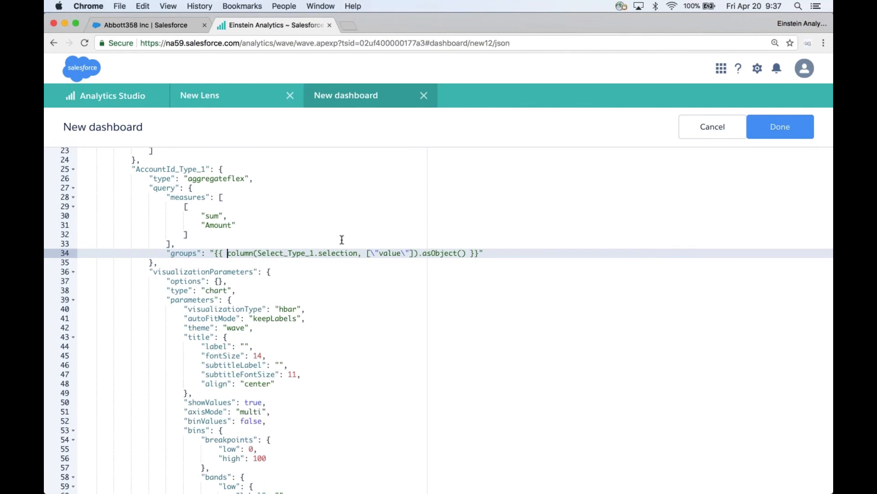
scroll(342, 240, up, 3)
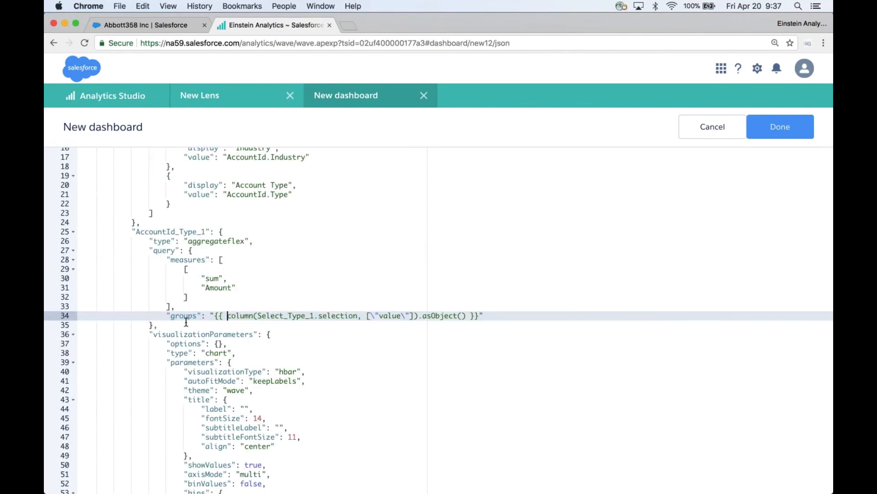
click(781, 129)
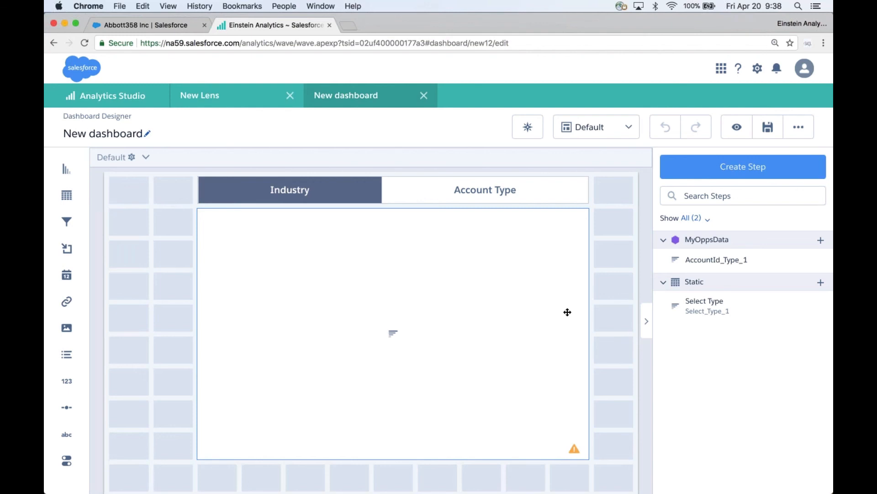
Step: Reopen the dashboard JSON and search it for columnmap
key(super+e)
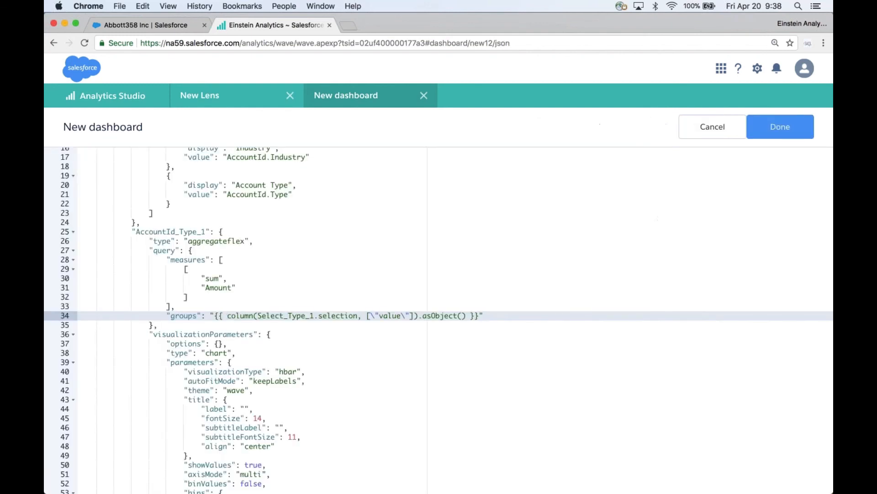
click(484, 316)
scroll(380, 310, down, 5)
scroll(381, 309, up, 2)
scroll(381, 310, down, 5)
scroll(380, 310, down, 2)
scroll(380, 310, up, 8)
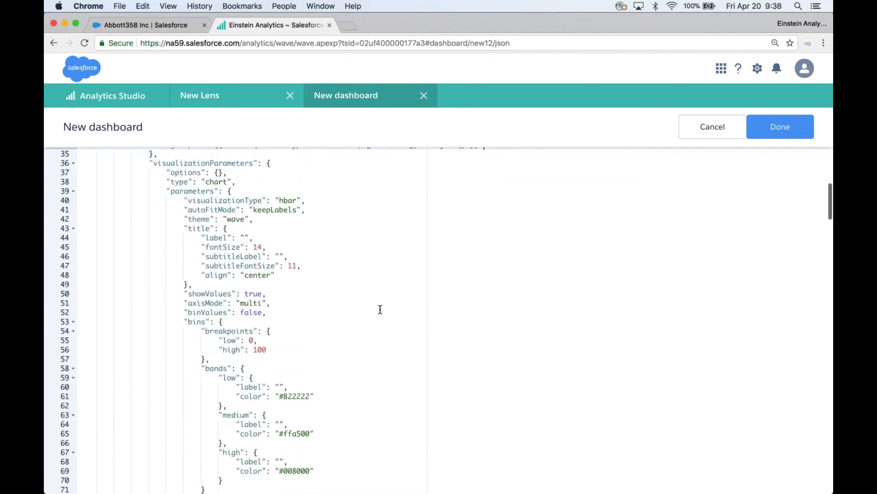
click(383, 264)
key(super+f)
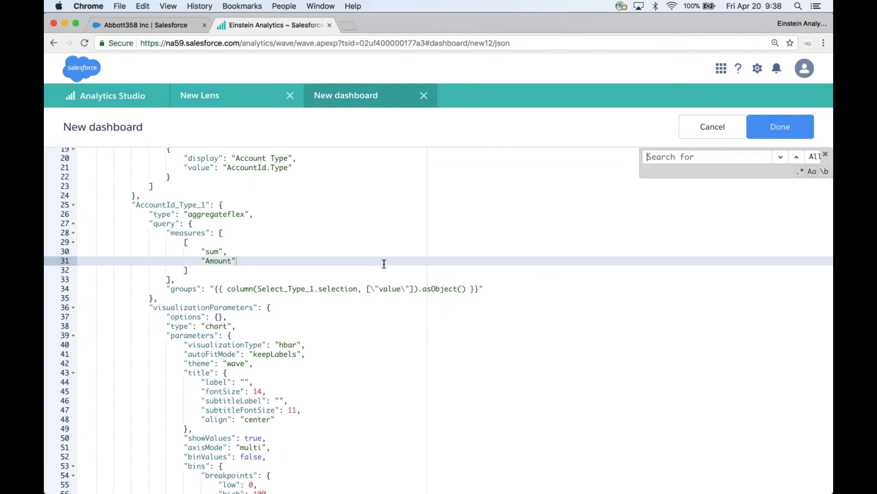
text(columnmap)
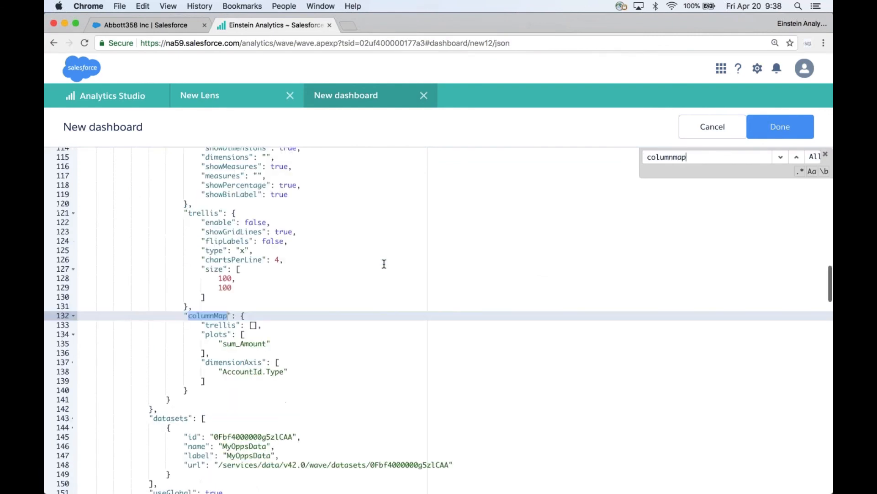
Step: Replace the columnMap object in the AccountId_Type_1 step's visualization parameters with null
click(240, 316)
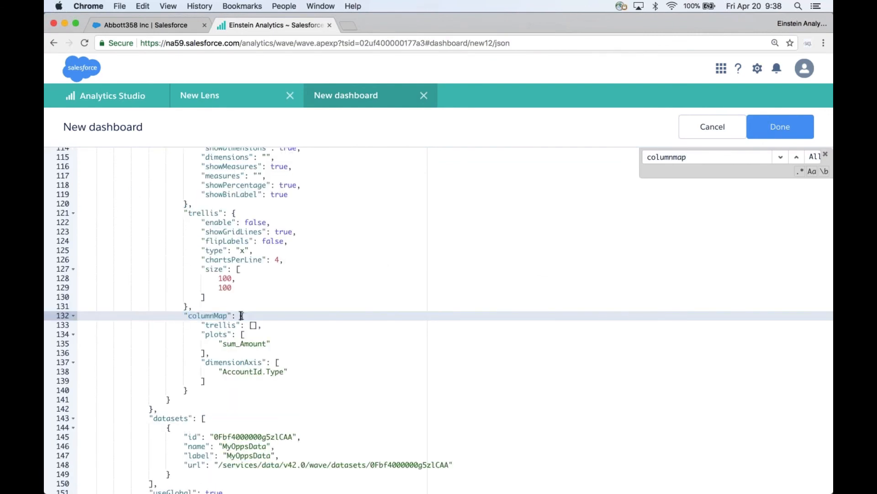
shift+click(190, 390)
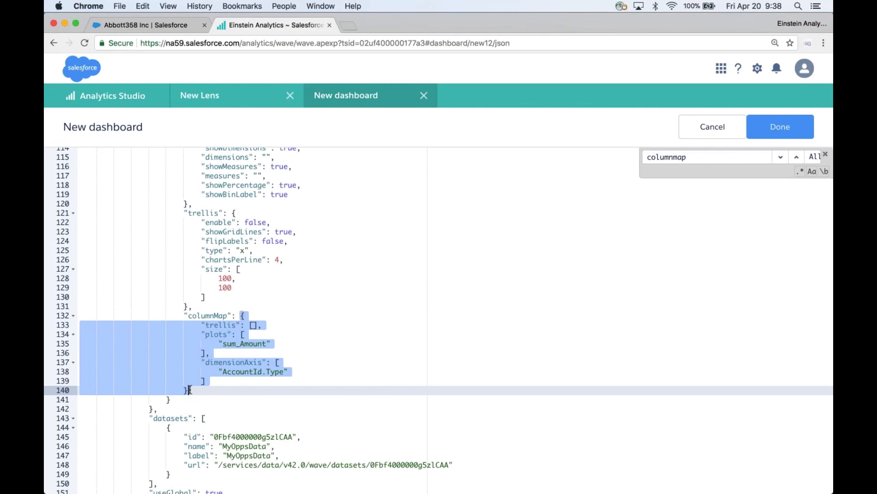
key(BackSpace)
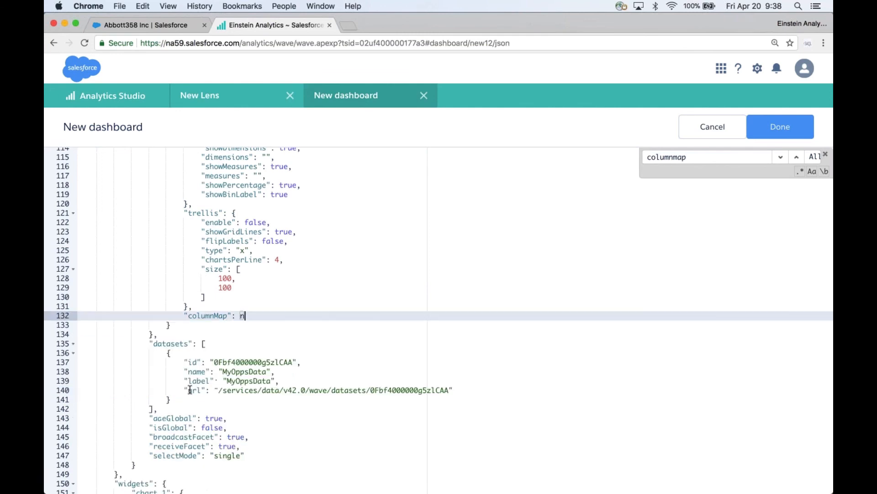
text(null)
Step: Find the chart widget's columnMap, replace its object with null, and apply the JSON changes
key(super+f)
key(Return)
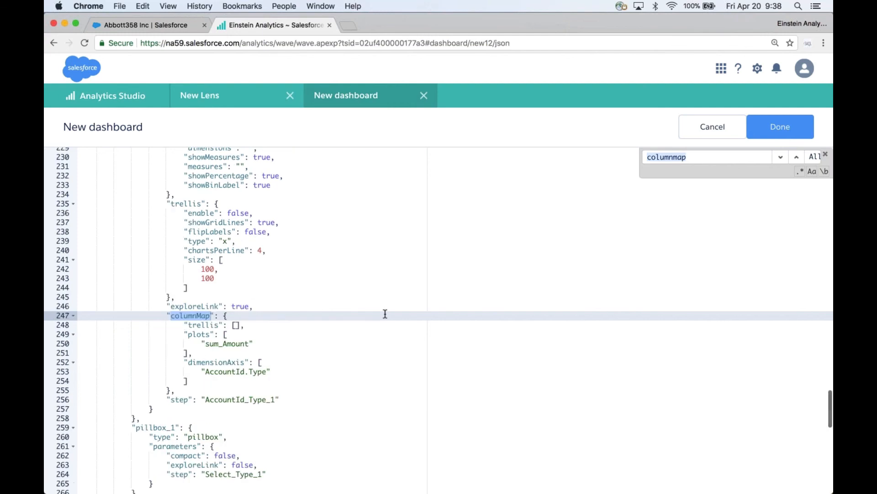
click(224, 315)
shift+click(169, 389)
text(null,)
click(775, 128)
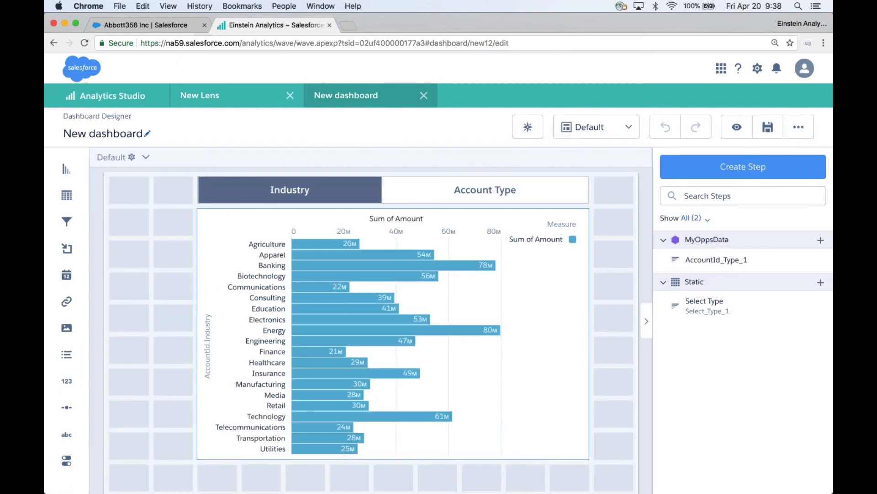
Step: Preview the dashboard and test the toggle by switching the chart between Account Type and Industry, ending on Account Type
click(741, 127)
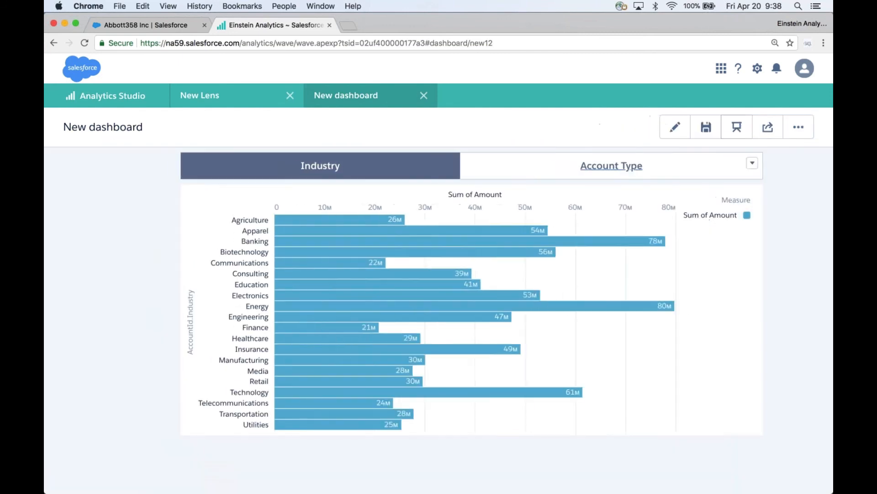
click(631, 166)
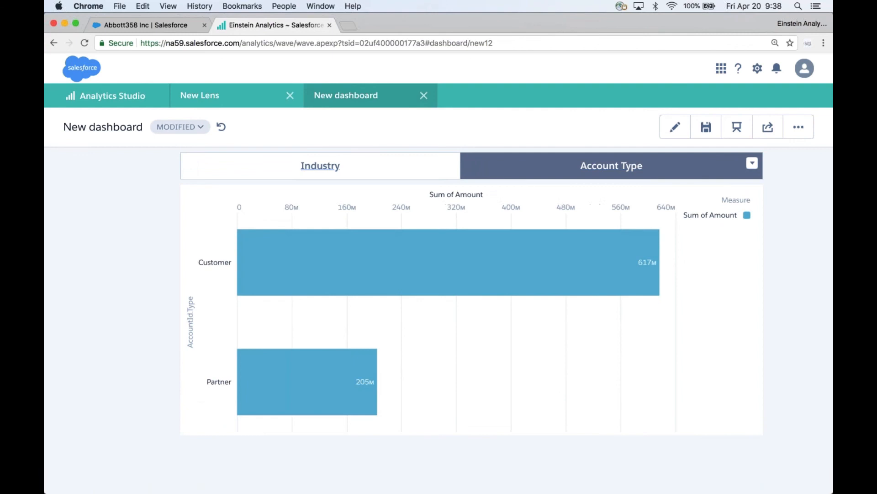
click(320, 166)
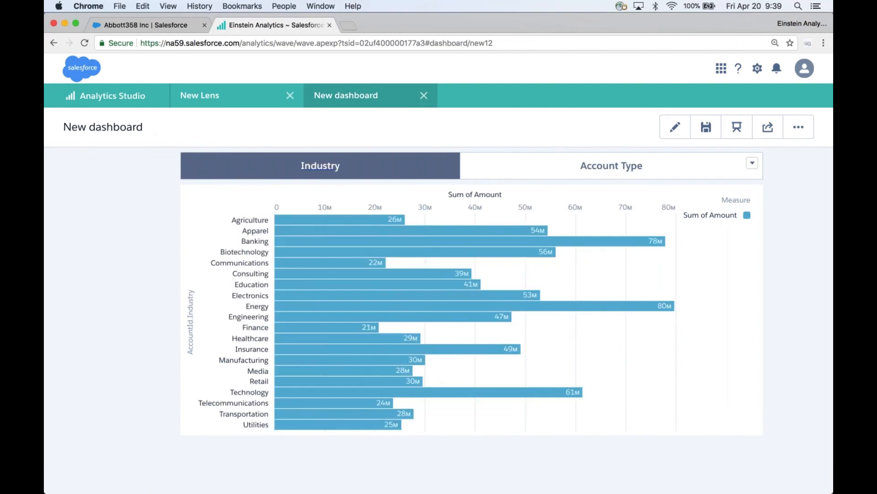
click(598, 173)
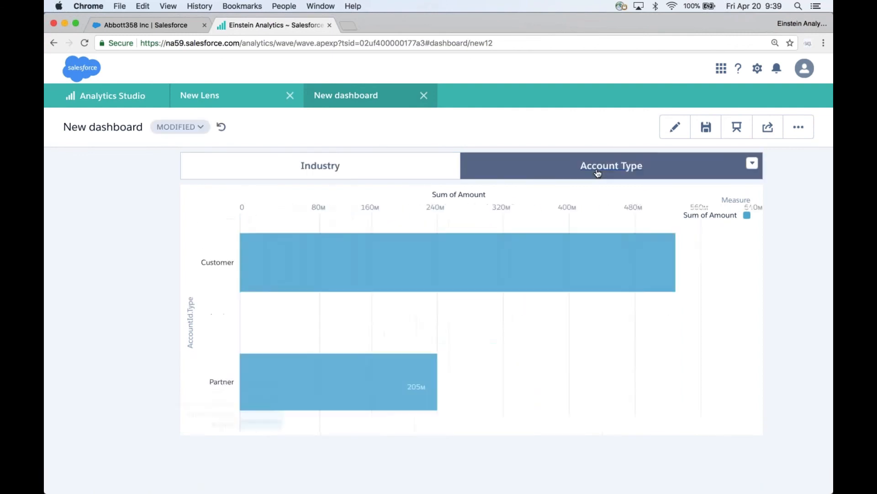